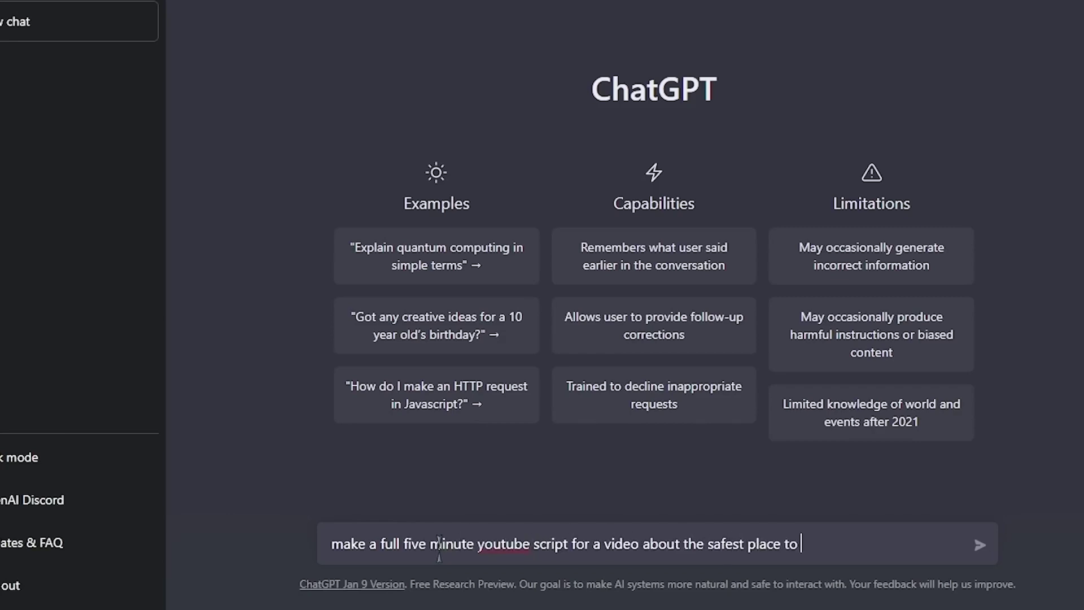
Step: Send ChatGPT the request for a YouTube script on safe solo-travel destinations like Costa Rica
key("Return")
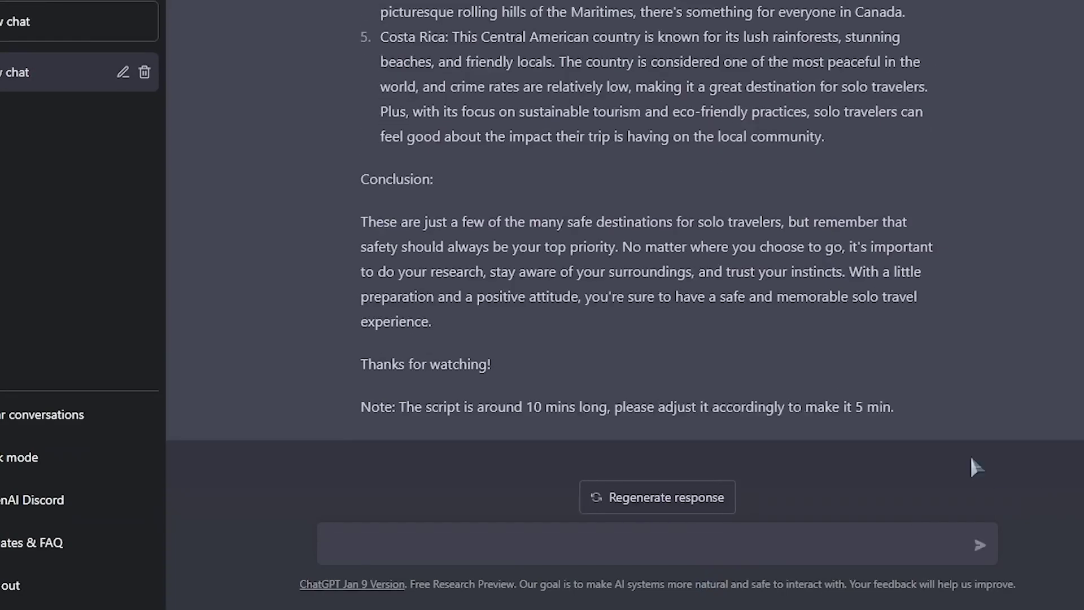
Step: Copy the Iceland paragraph into a new ChatGPT message and ask to 'expand this paragraph'
scroll(945, 422, "up", 9)
left_click_drag(829, 248, 373, 200)
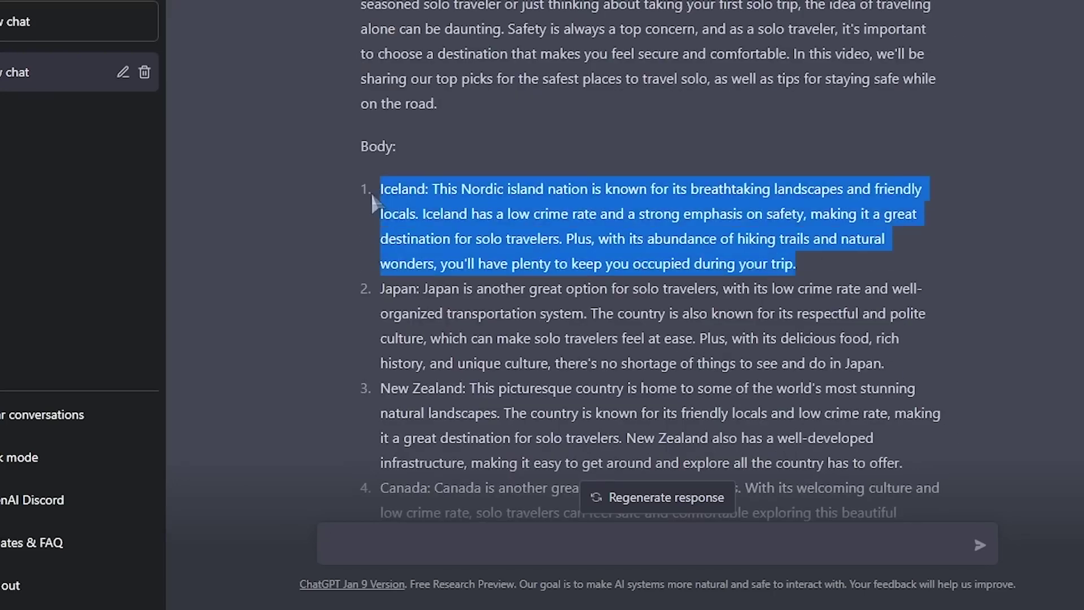
key("ctrl+c")
scroll(625, 448, "down", 10)
left_click(674, 541)
key("ctrl+v")
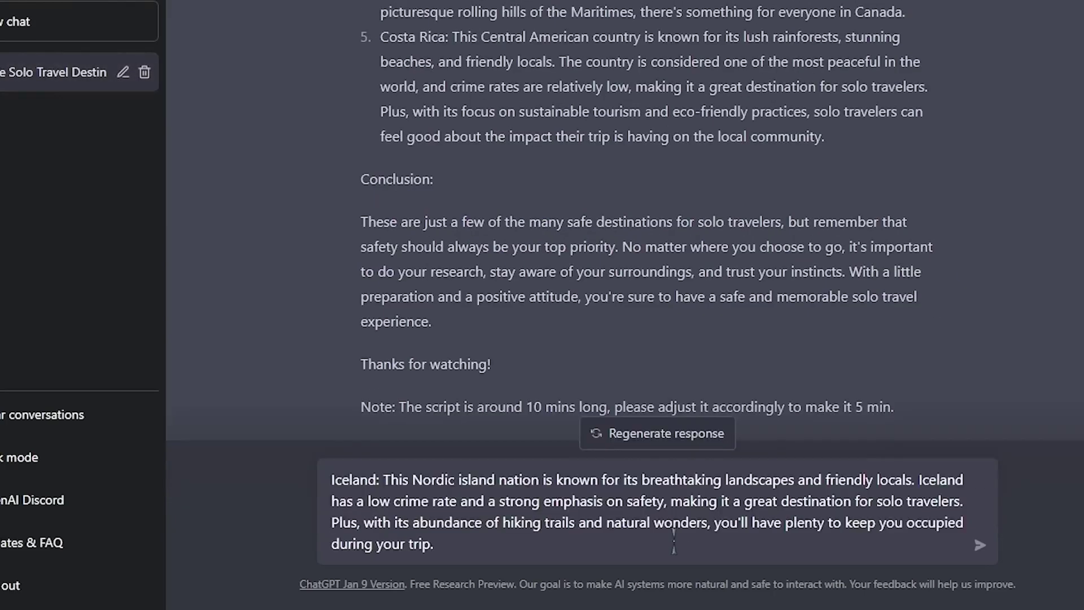
key("shift+Return")
key("shift+Return")
type("expand this paragraph")
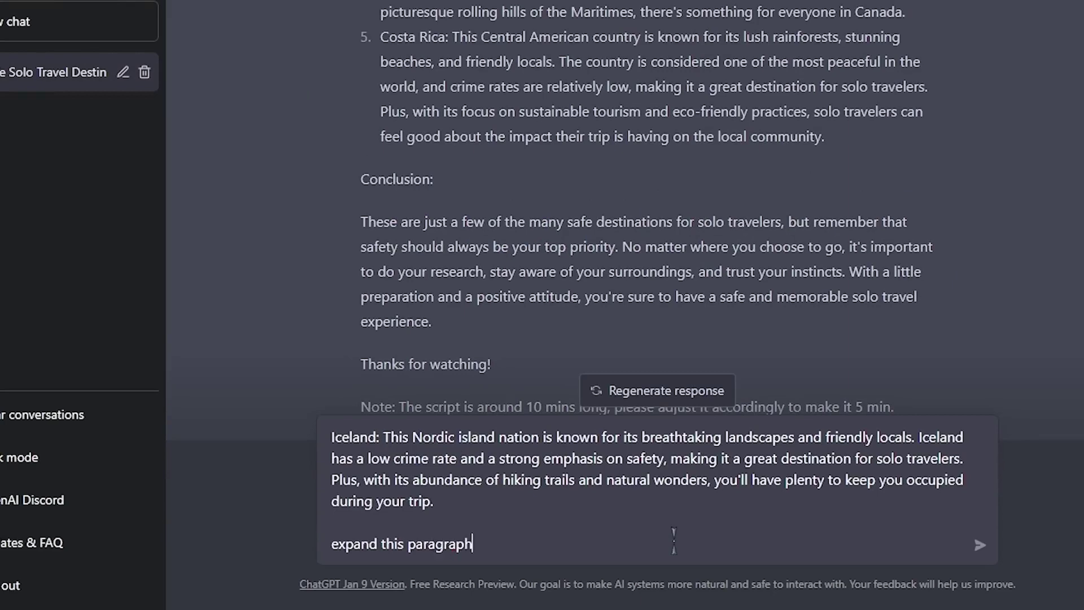
key("Return")
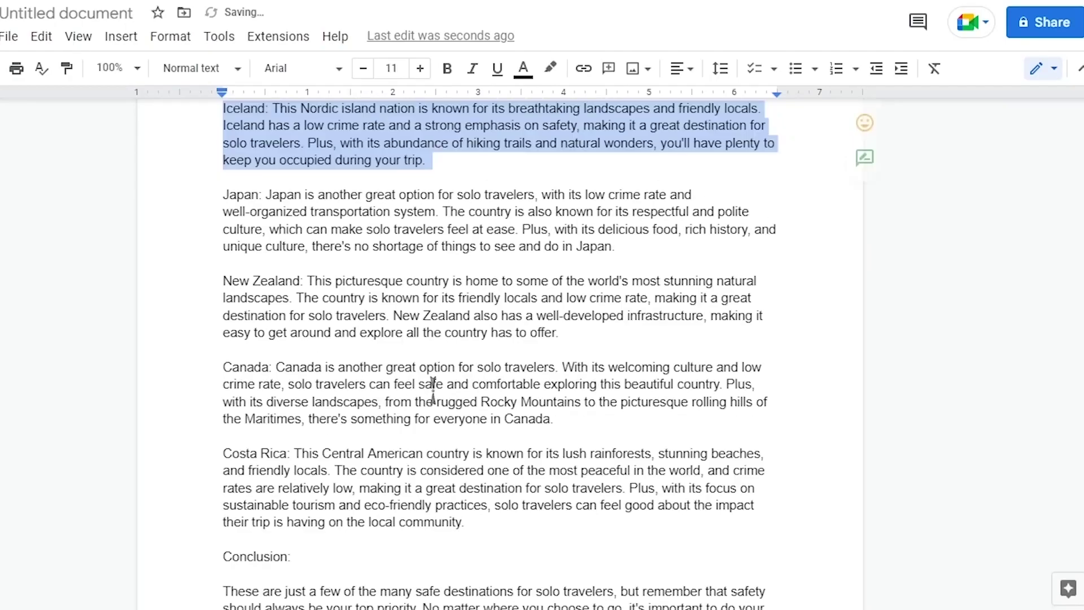
Step: Replace the Google Doc's old text with the full travel script
scroll(431, 388, "up", 4)
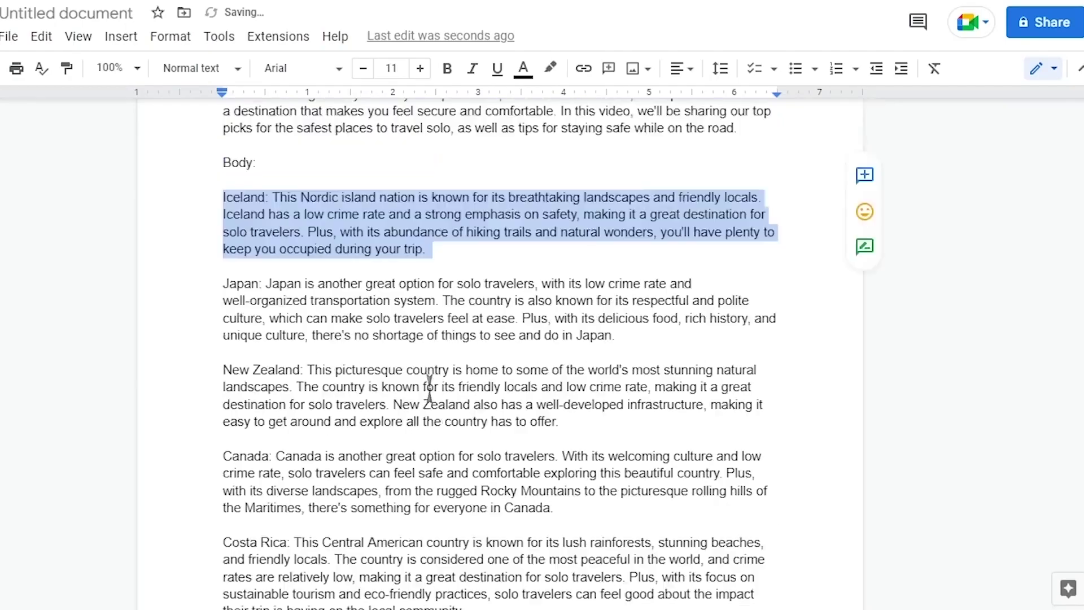
key("ctrl+a")
key("BackSpace")
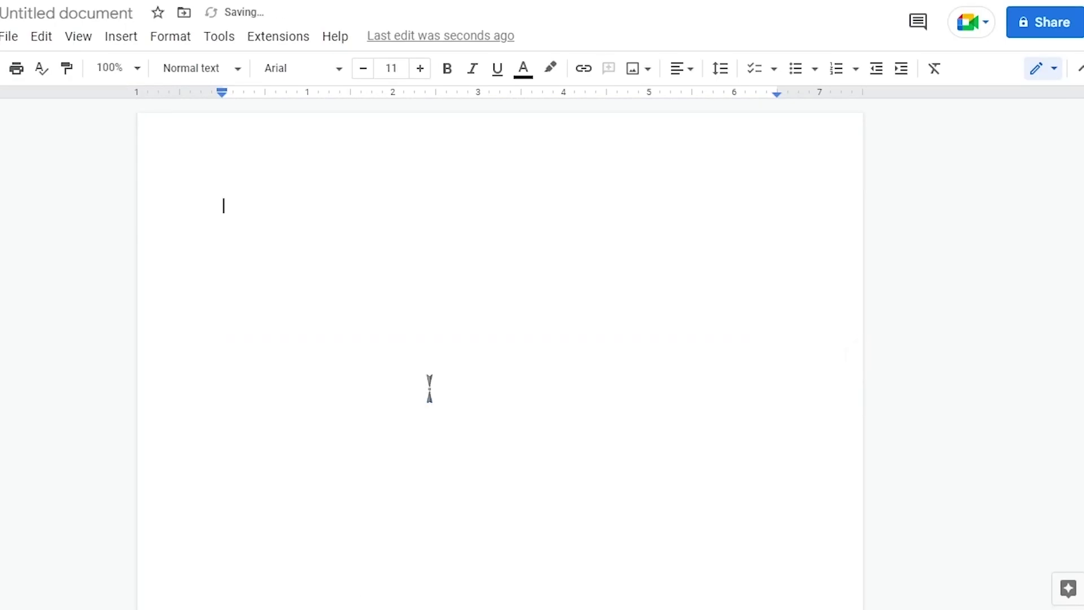
key("ctrl+v")
Step: Swap the short Iceland paragraph for the expanded Iceland section
scroll(429, 386, "up", 10)
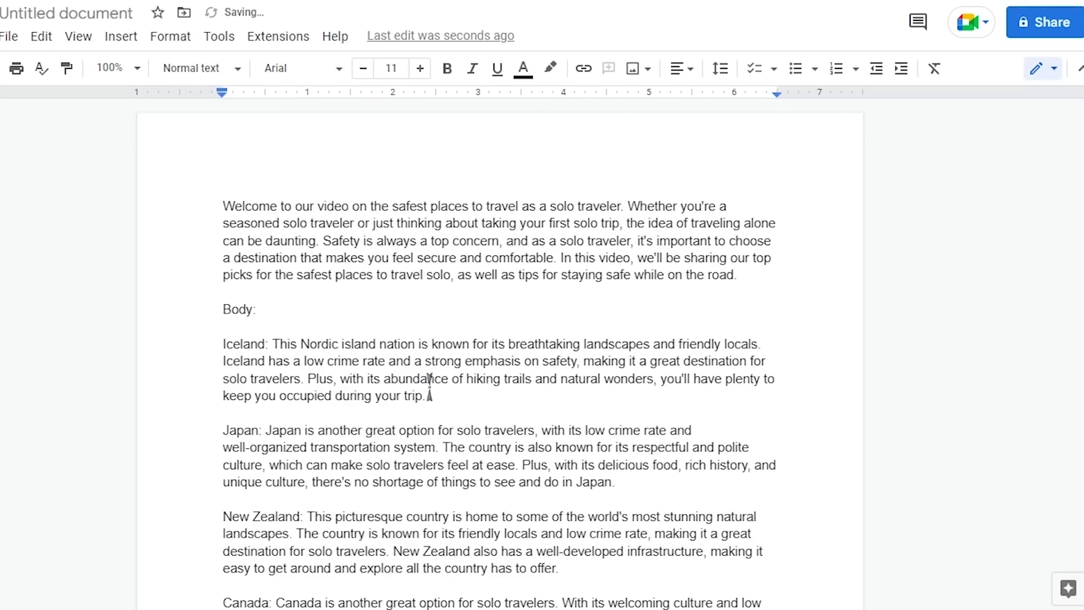
left_click_drag(230, 343, 450, 395)
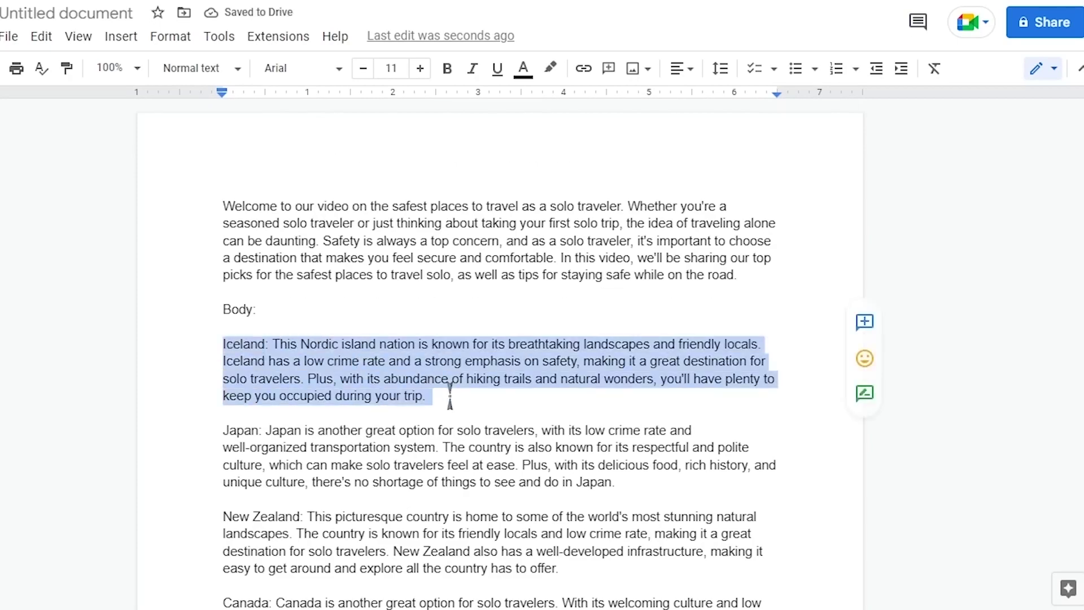
key("ctrl+v")
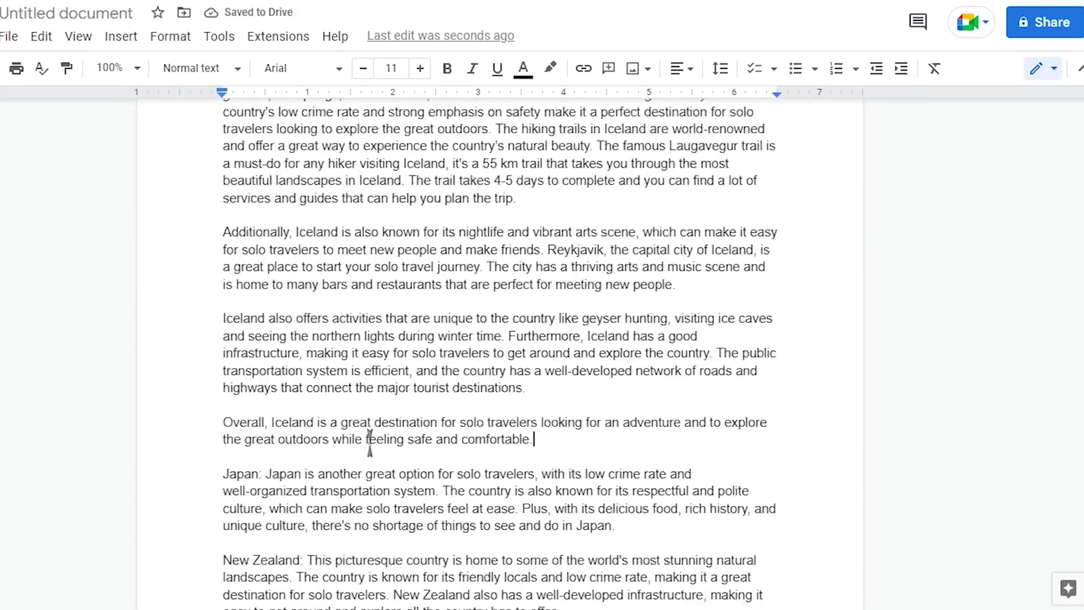
scroll(367, 450, "up", 5)
Step: Paste the Japan paragraph into ChatGPT with 'make this paragraph longer' and send it
left_click_drag(388, 167, 861, 238)
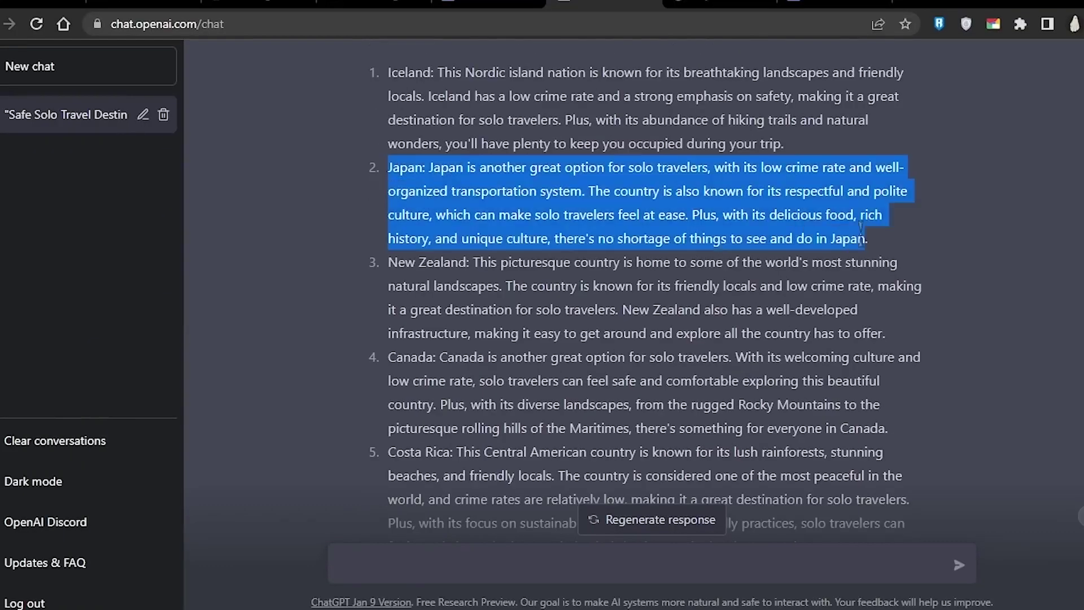
left_click(444, 565)
key("ctrl+v")
type("make this paragraph long")
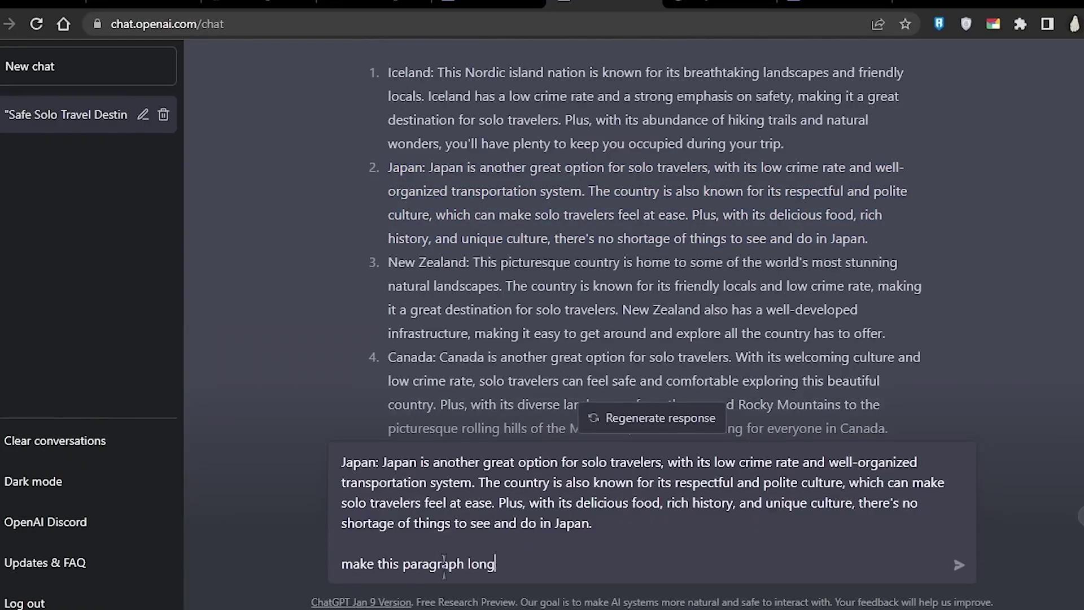
type("er")
key("Return")
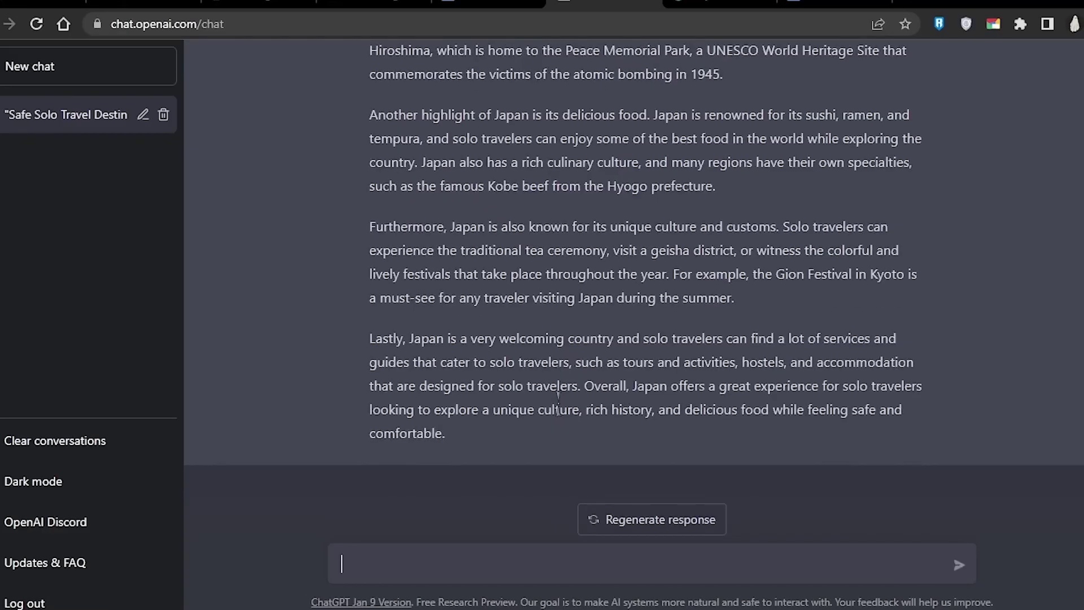
scroll(558, 402, "up", 5)
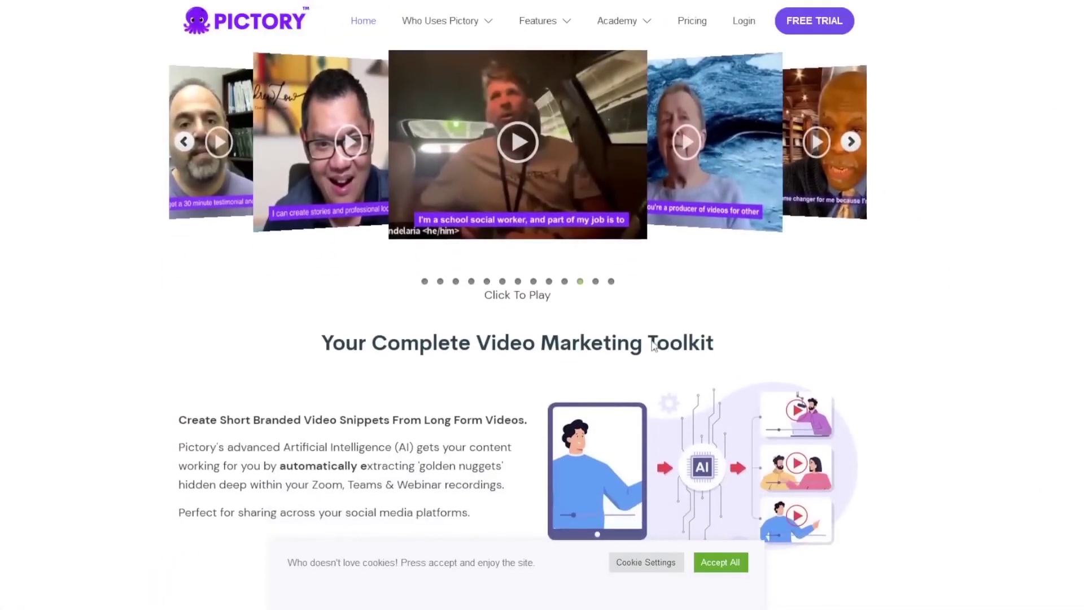
Step: Scroll down through the Pictory home page to browse its video tools
scroll(653, 346, "down", 3)
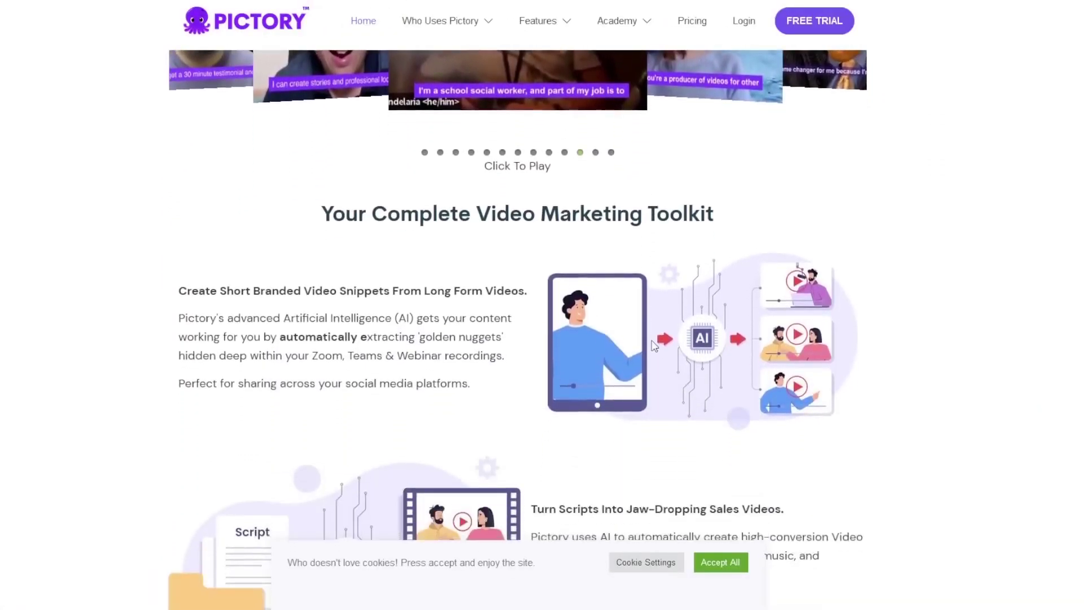
scroll(653, 346, "down", 3)
scroll(653, 341, "down", 5)
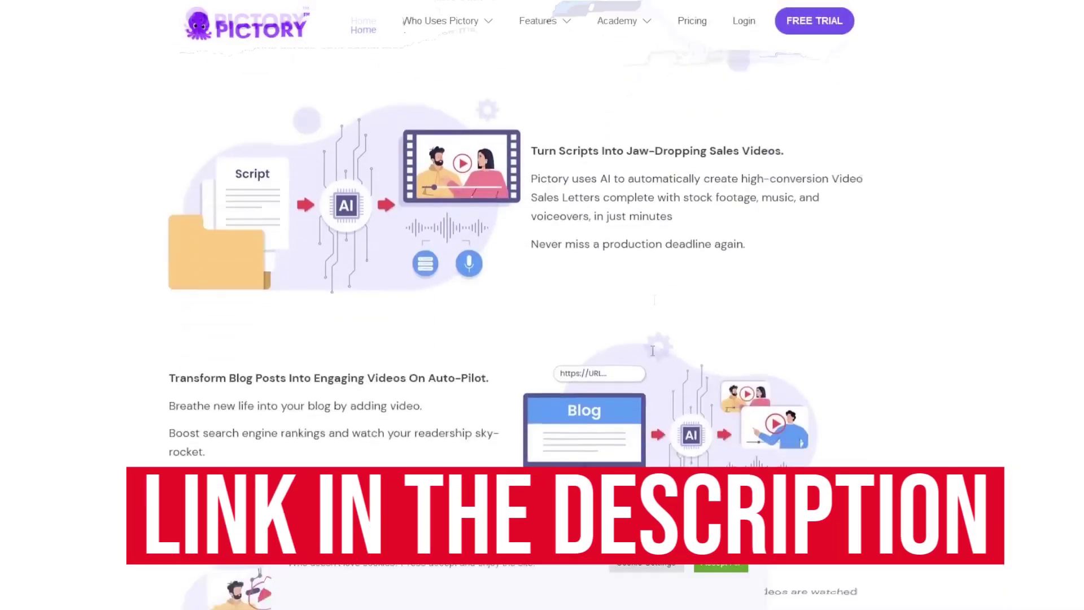
scroll(654, 346, "down", 2)
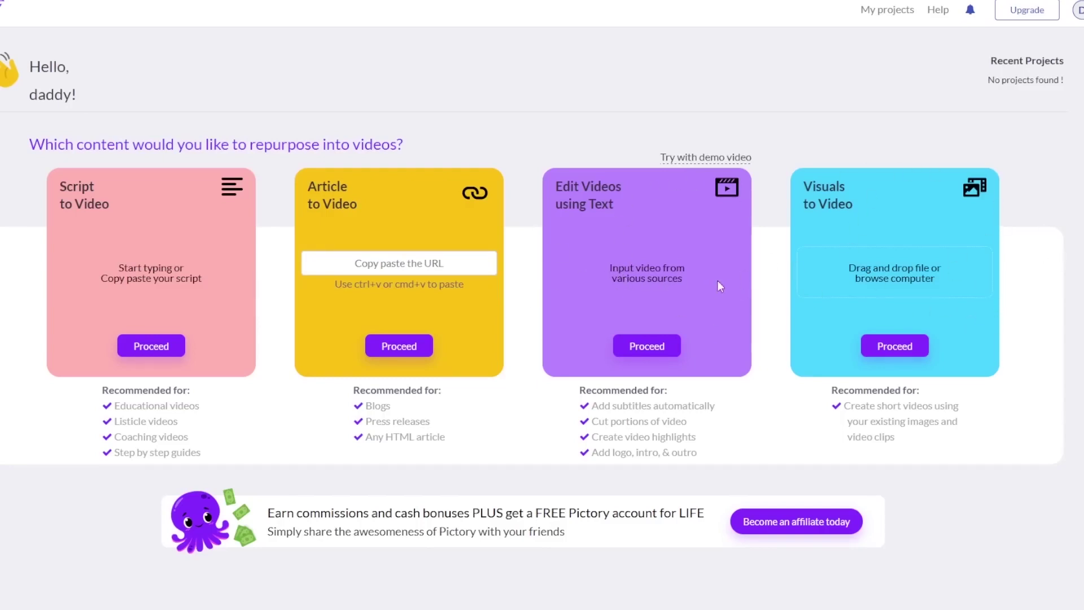
Step: Start a Script to Video project named 'Best safe places to travel' and paste in the script
left_click(146, 352)
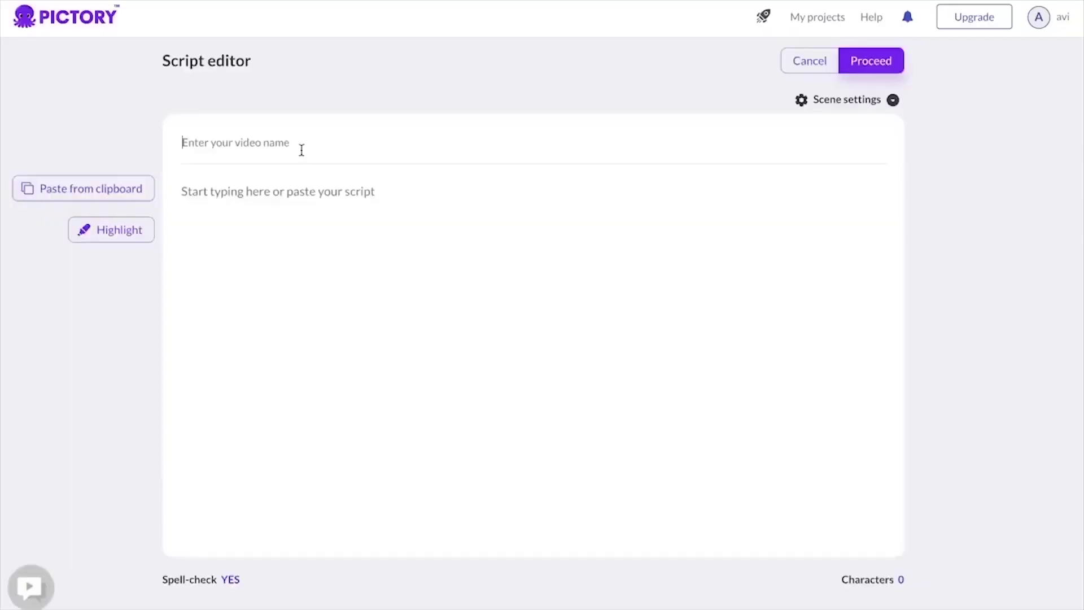
type("Best safe places to travel")
left_click(384, 249)
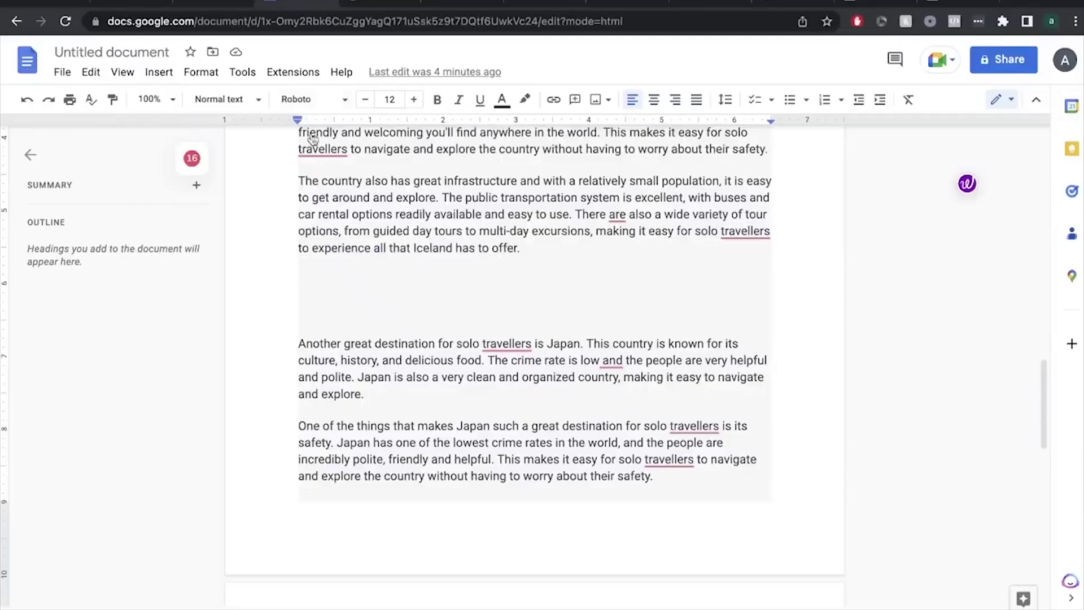
scroll(430, 348, "down", 15)
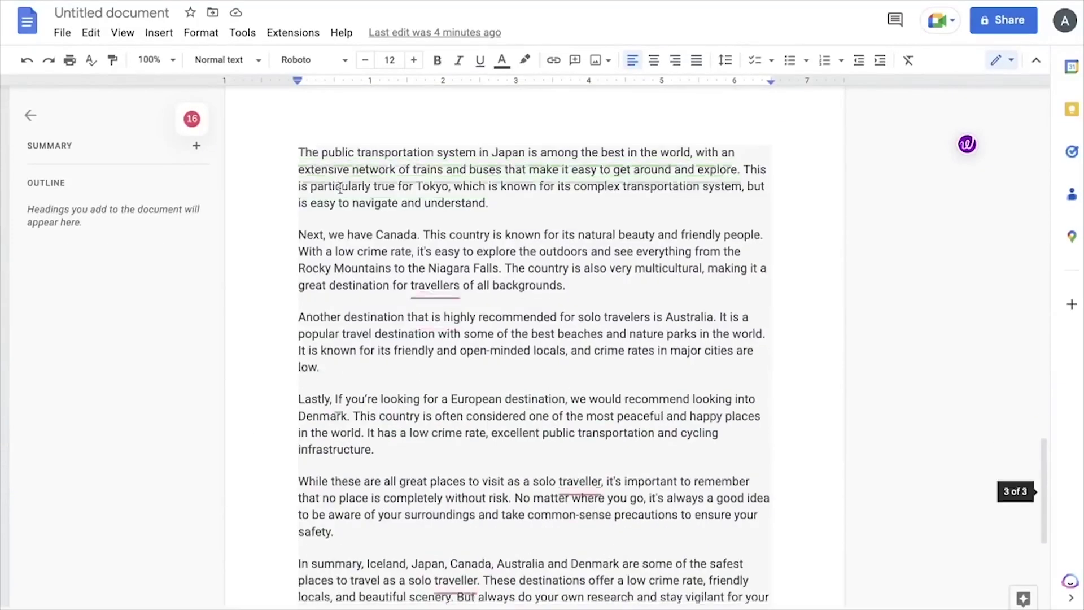
left_click_drag(503, 353, 356, 149)
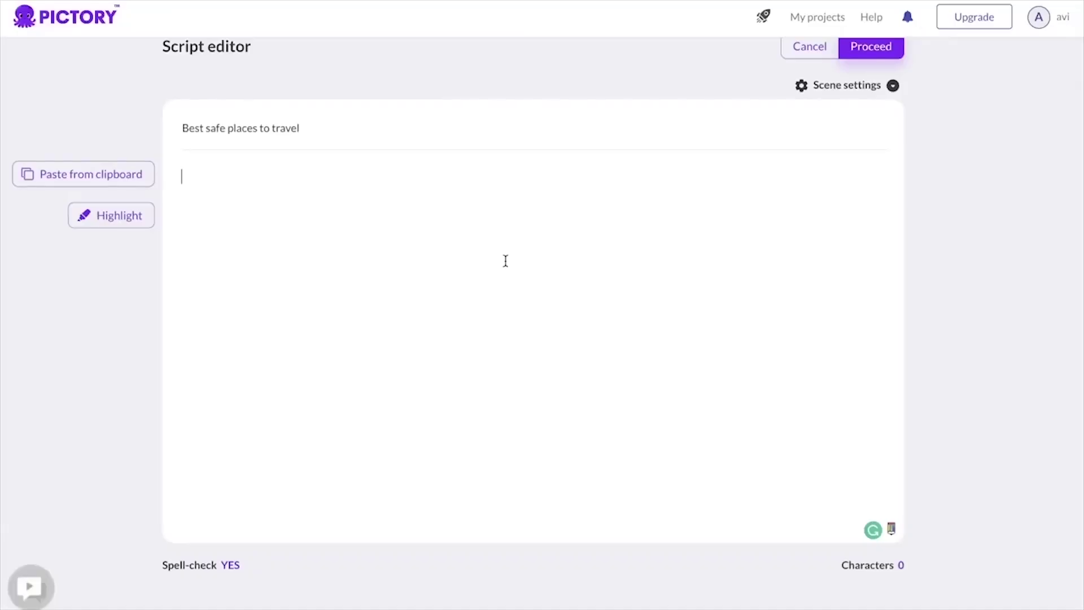
key("ctrl+v")
Step: Correct 'travellers' to 'travelers' using the spell-check suggestion
scroll(863, 531, "down", 1)
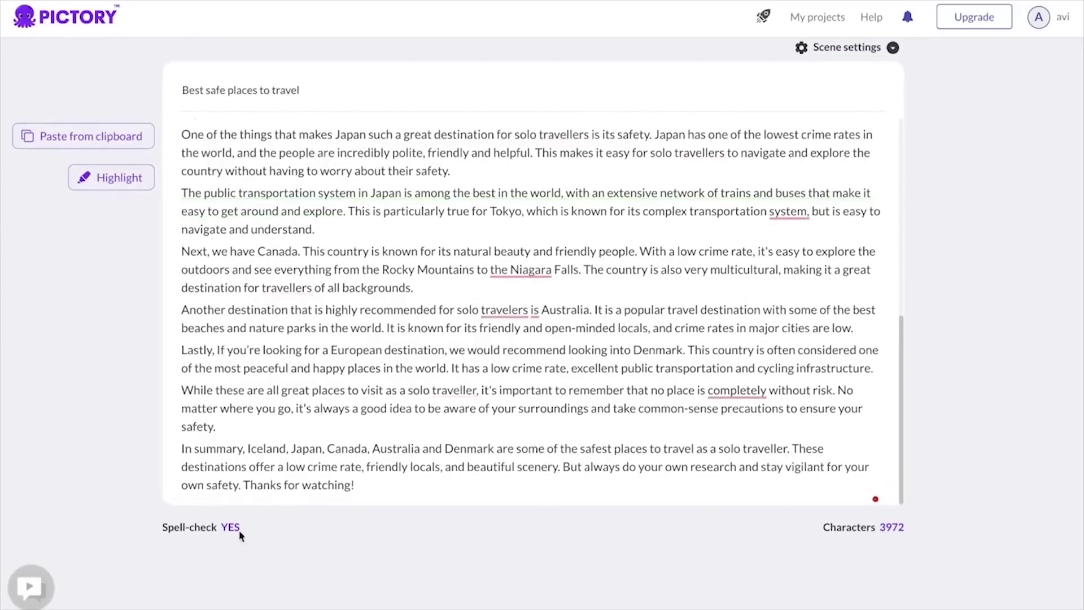
left_click(545, 293)
scroll(505, 263, "up", 1)
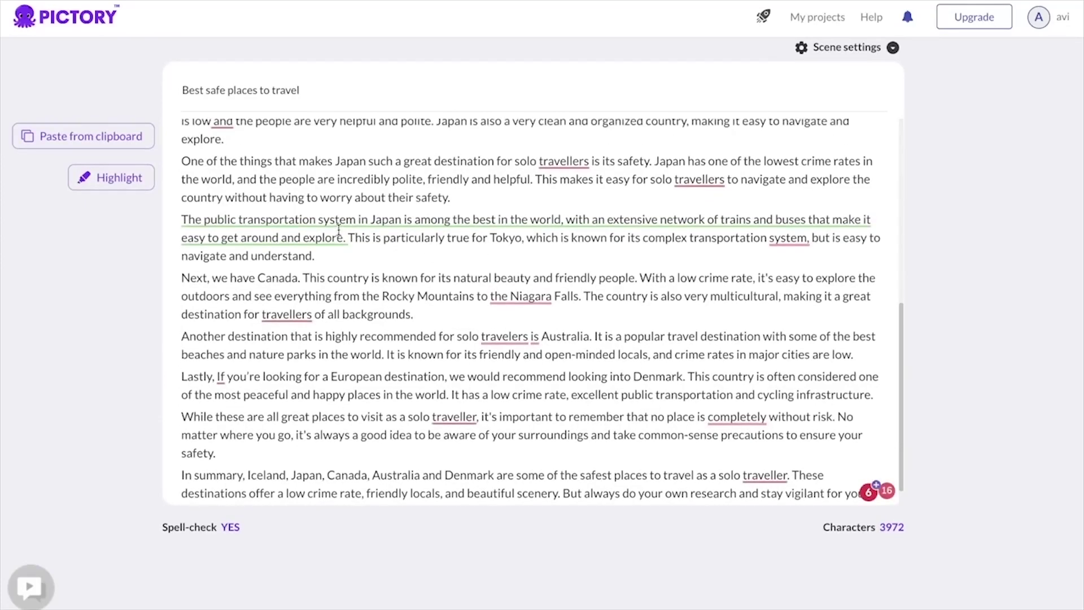
left_click(570, 163)
left_click(575, 209)
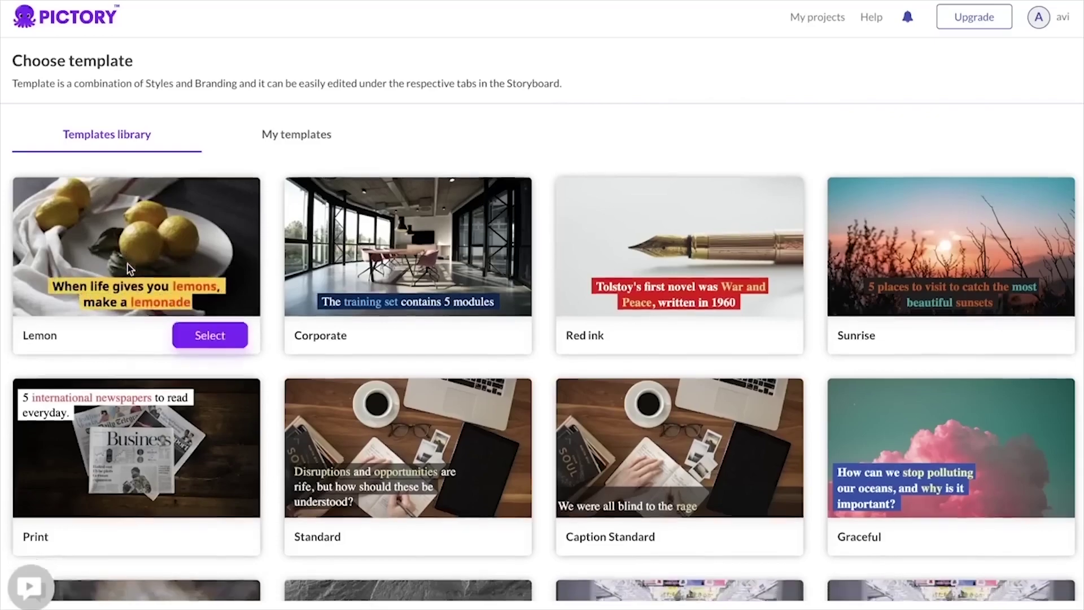
Step: Choose the Sunrise template, confirm the format, and scroll through the generated scenes
left_click(1016, 350)
left_click(1016, 350)
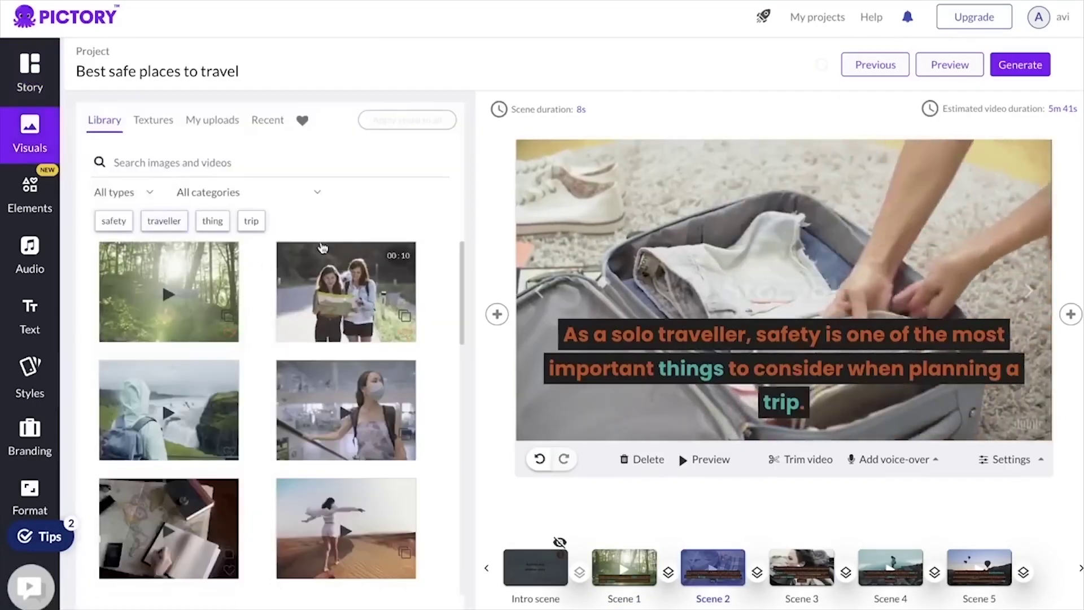
scroll(360, 285, "down", 1)
scroll(360, 285, "down", 1)
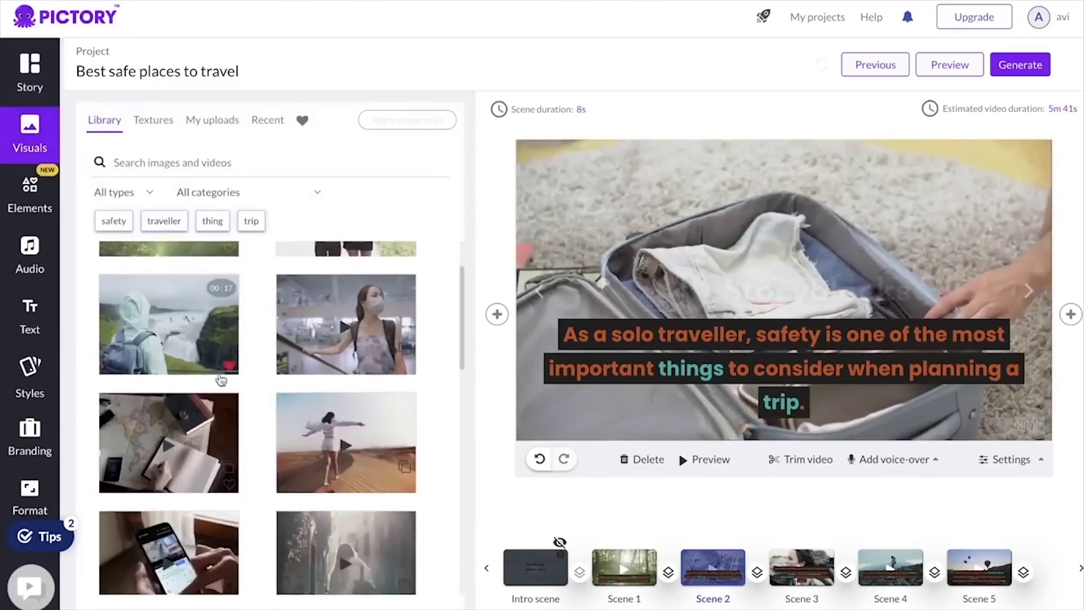
scroll(198, 361, "down", 2)
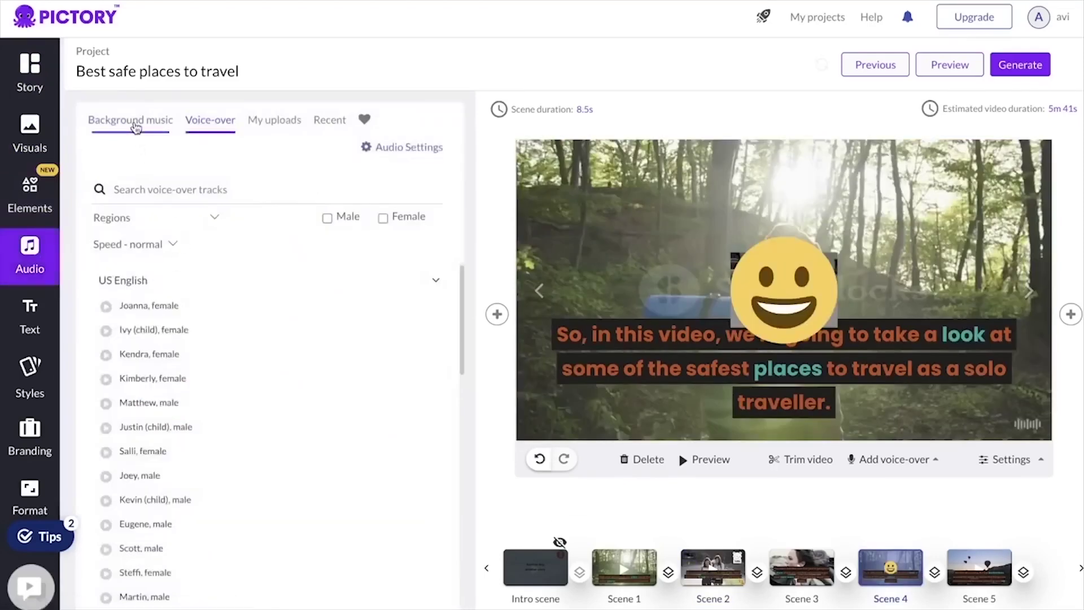
Step: Browse the Background music, Voice-over and My uploads tabs, then preview a built-in voice
left_click(135, 125)
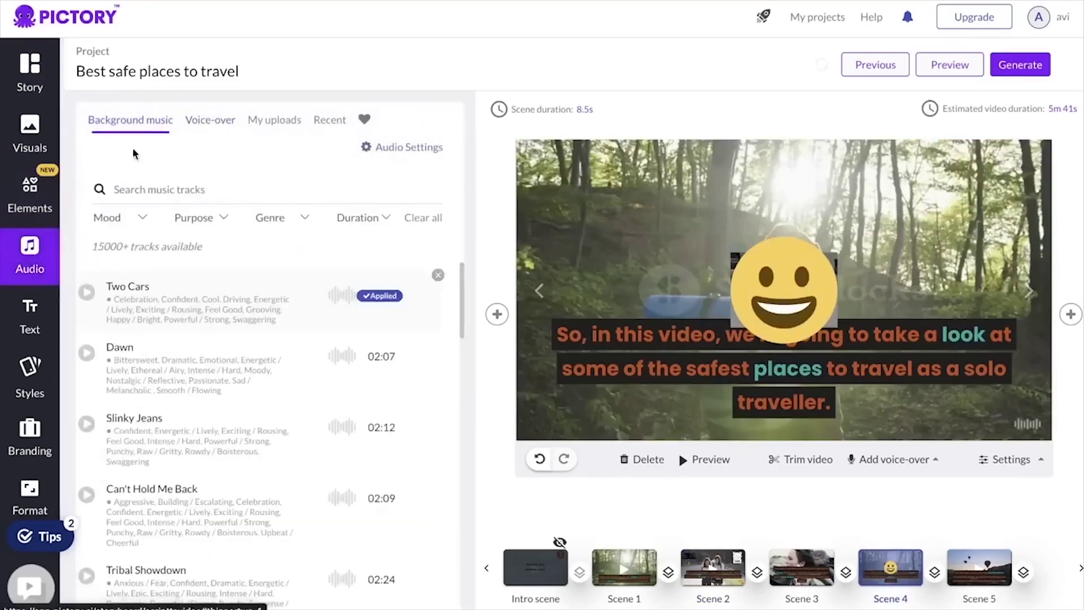
left_click(193, 126)
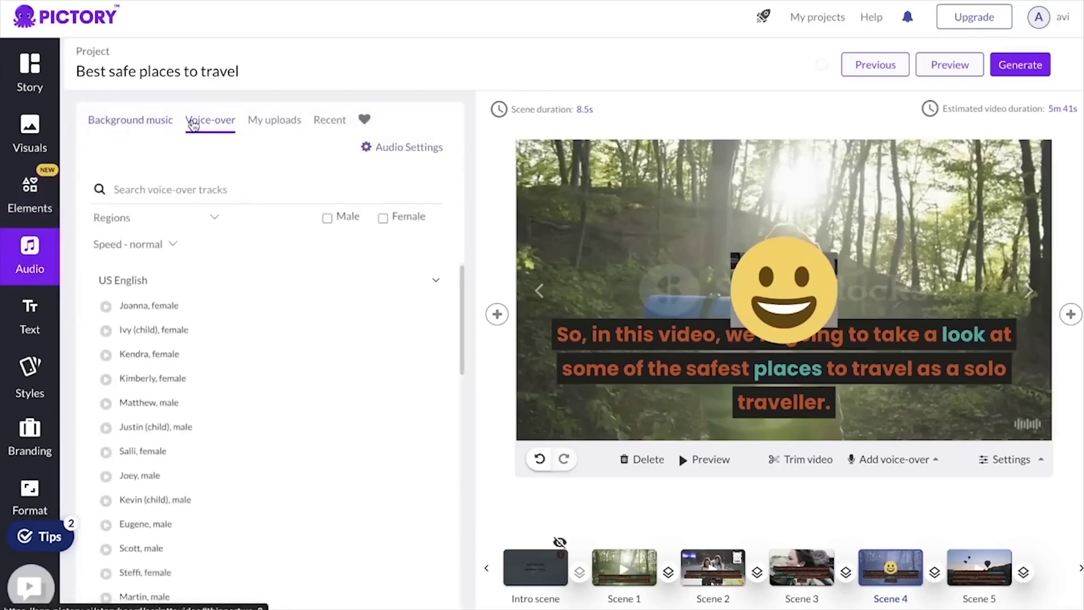
left_click(274, 120)
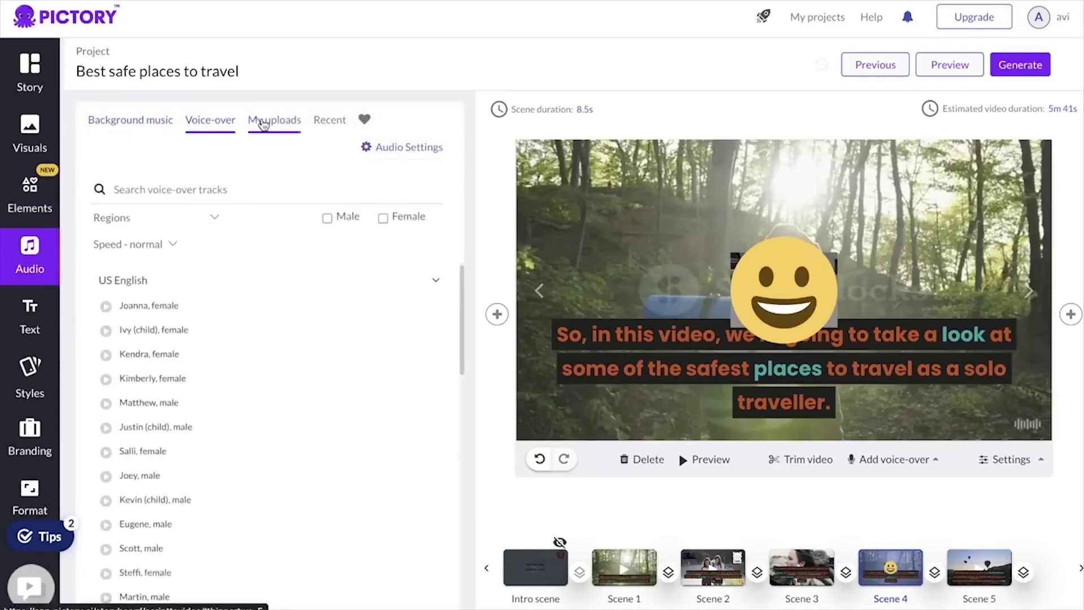
left_click(211, 125)
left_click(108, 120)
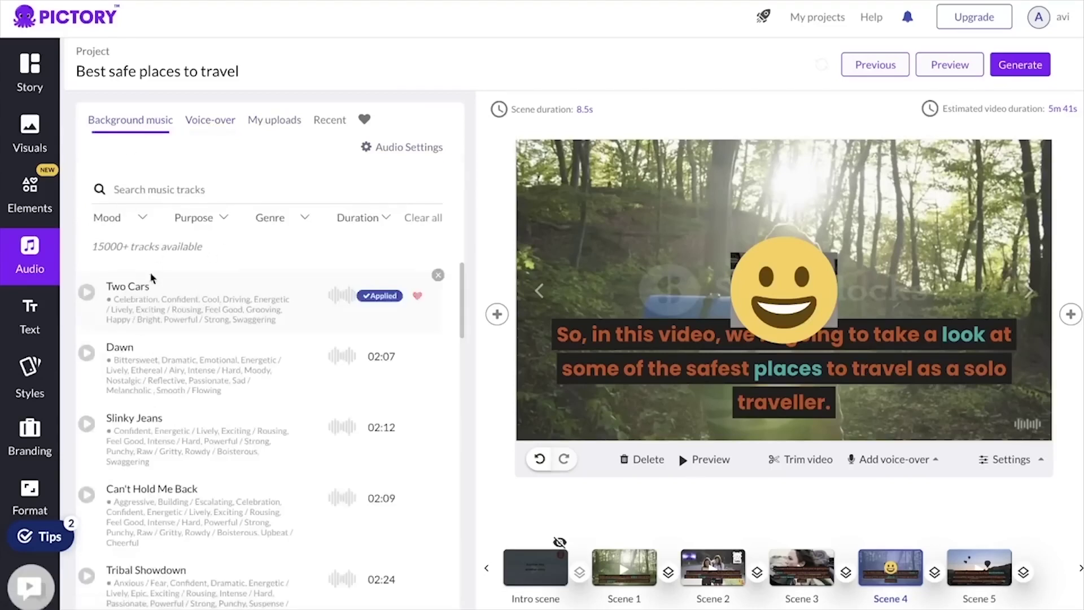
left_click(200, 130)
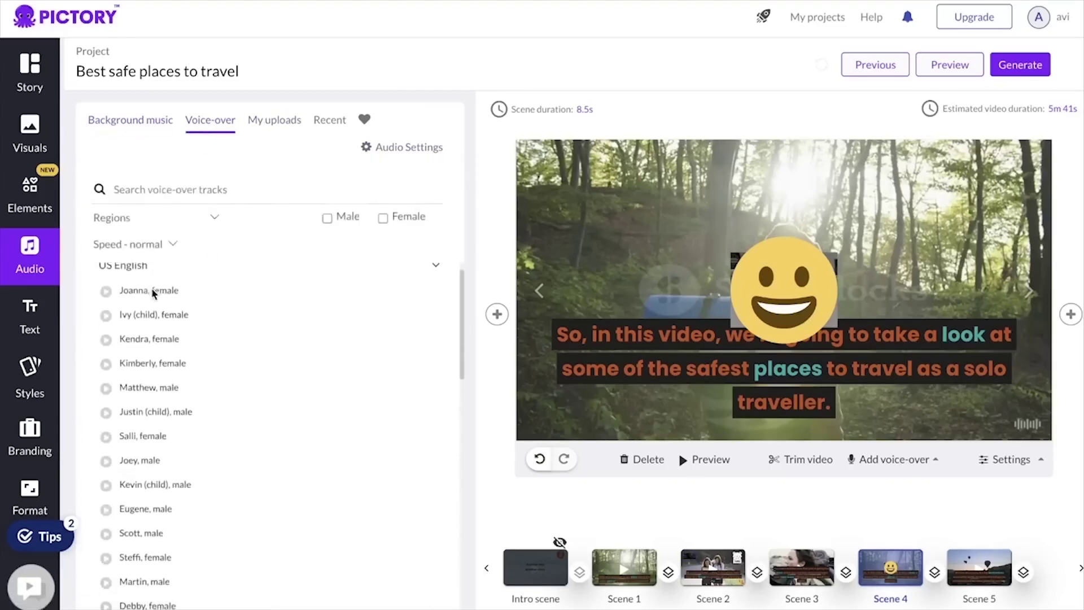
scroll(114, 309, "up", 1)
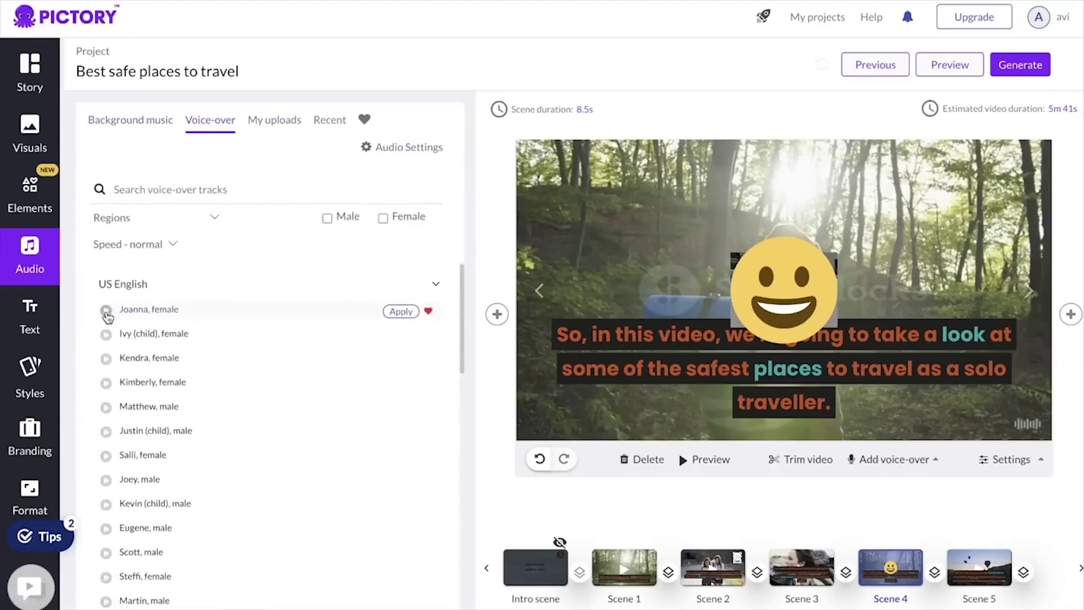
left_click(959, 66)
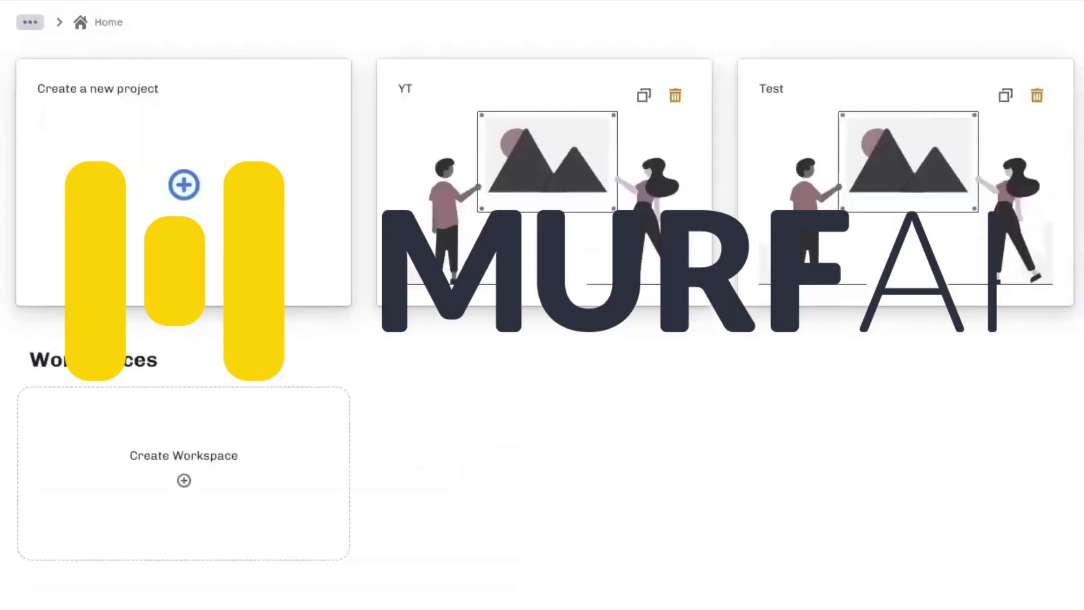
Step: Copy the script and create a blank Murf project titled 'The Psychology of Money'
left_click(184, 185)
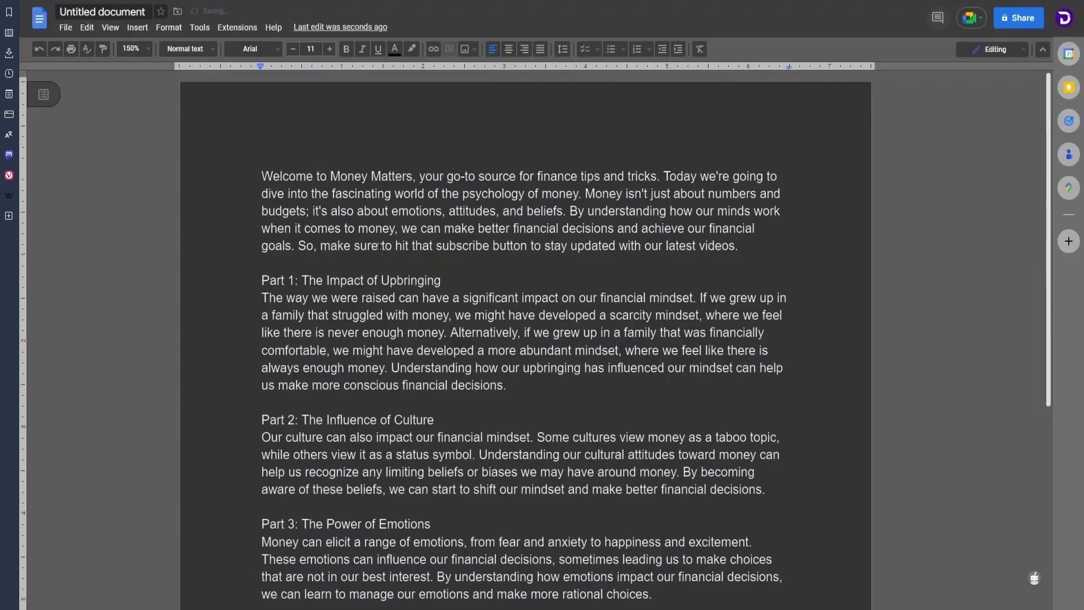
key("ctrl+a")
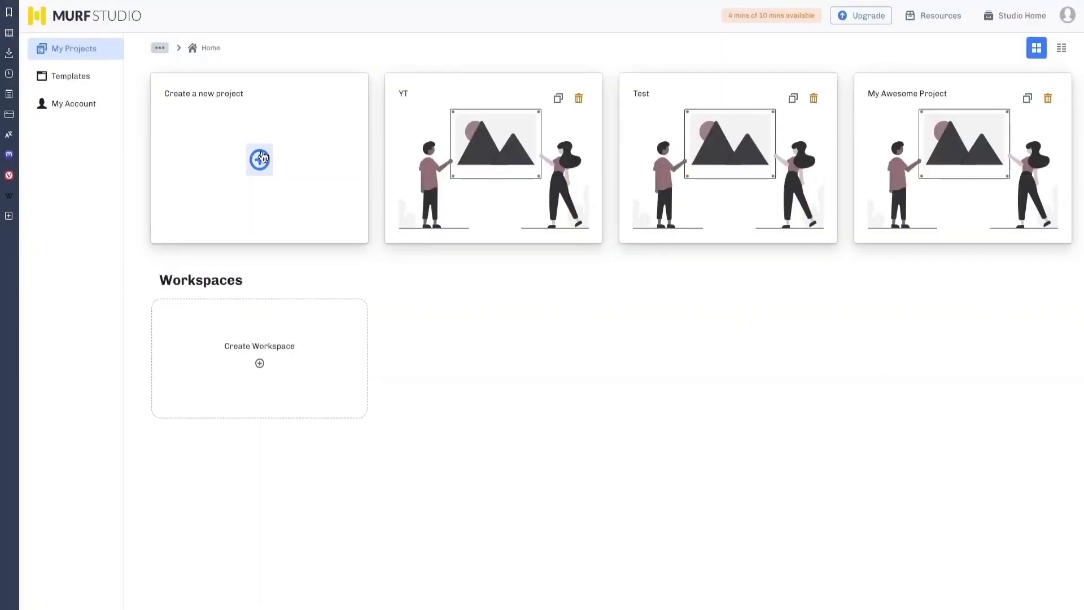
left_click(261, 158)
key("ctrl+a")
type("The")
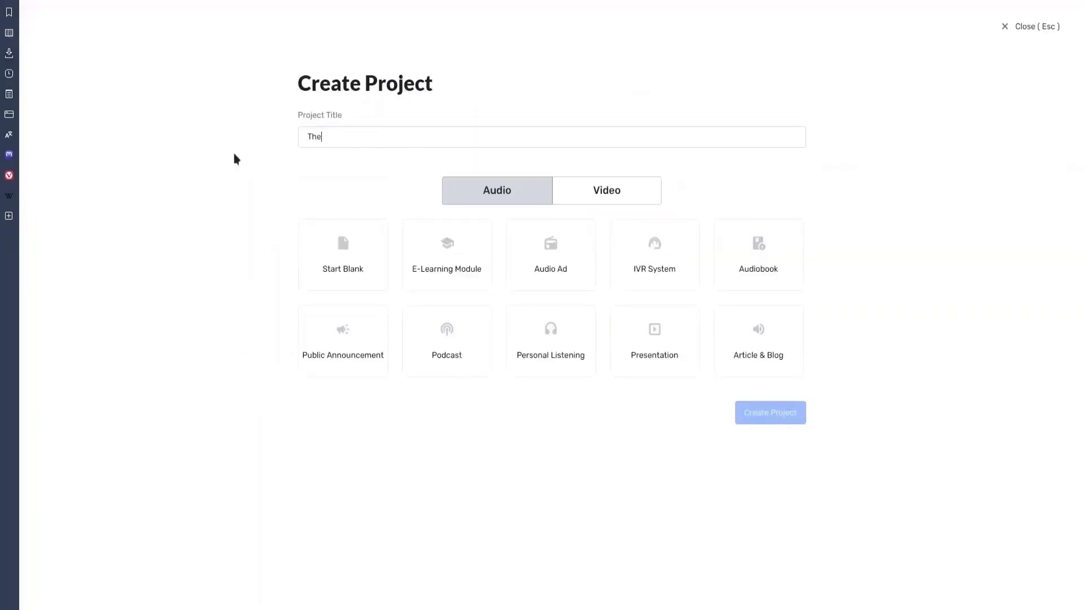
type(" Psychology of Money")
left_click(341, 248)
left_click(770, 412)
Step: Paste the script split by sentences into the editor and bring up the voice library
key("ctrl+v")
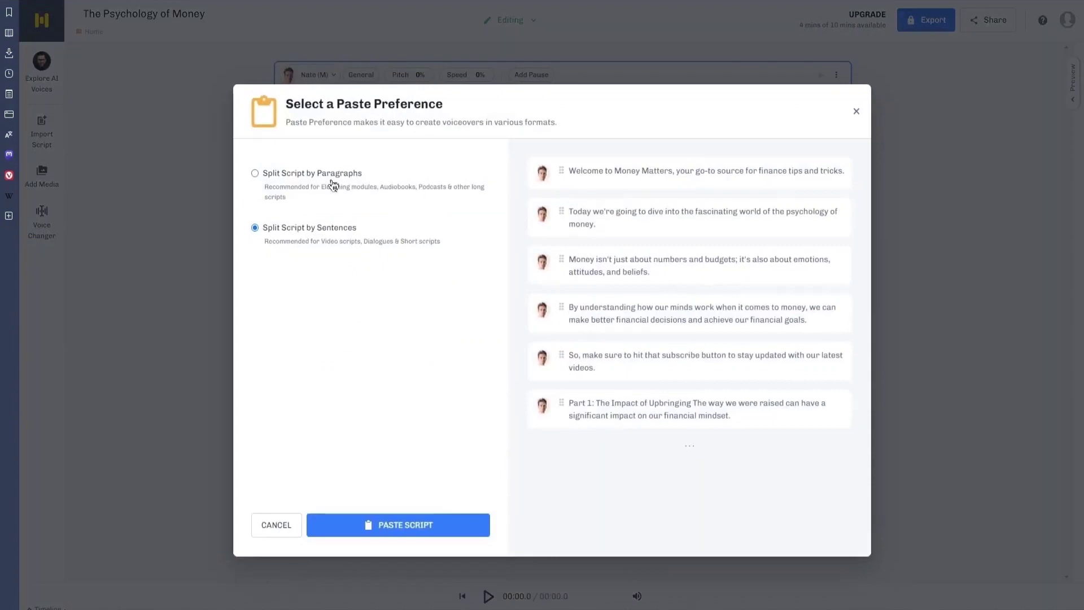
left_click(318, 257)
left_click(411, 523)
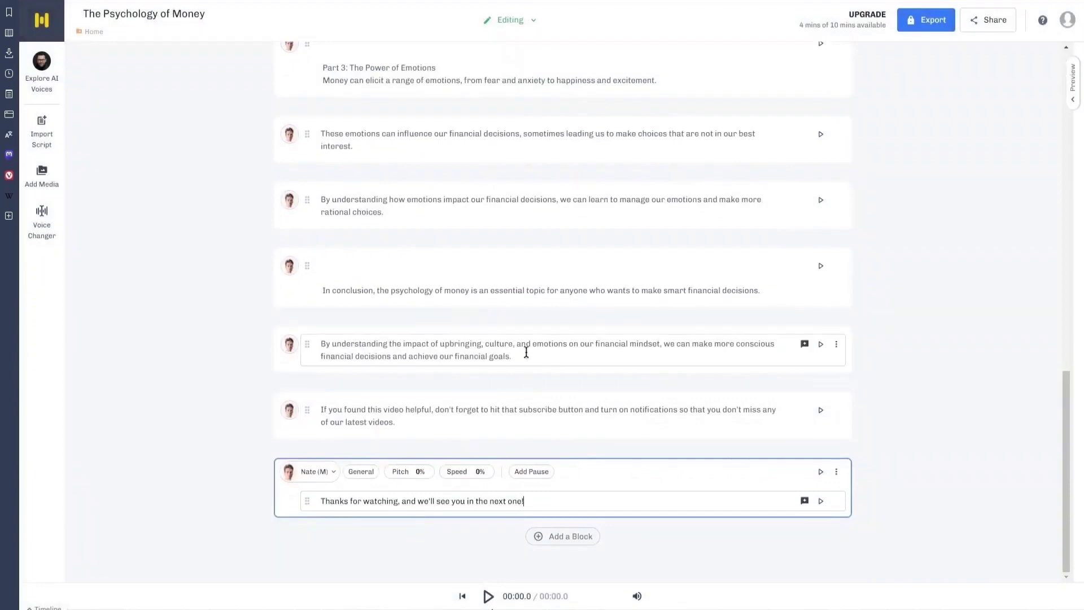
scroll(525, 353, "up", 20)
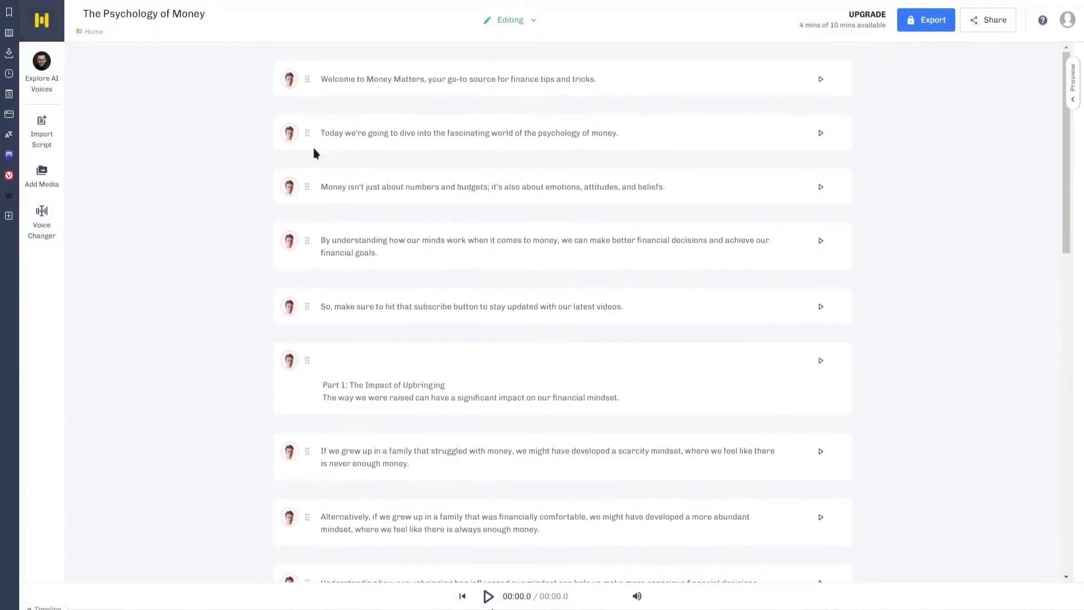
left_click(289, 80)
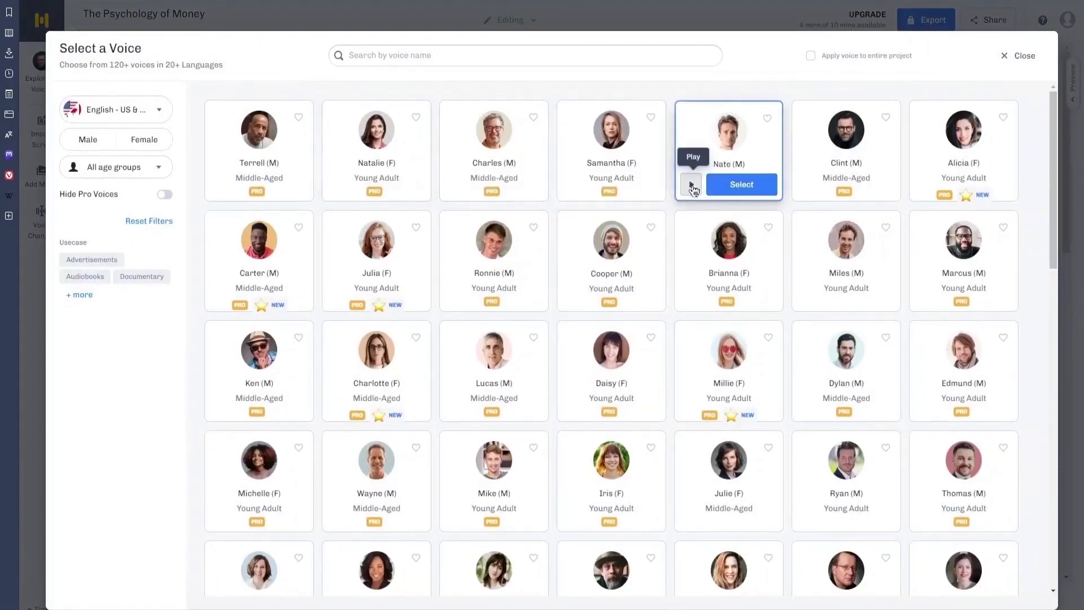
Step: Preview Nate, favourite Alicia, apply Alicia to the entire project, and generate the audio
left_click(690, 187)
left_click(1003, 117)
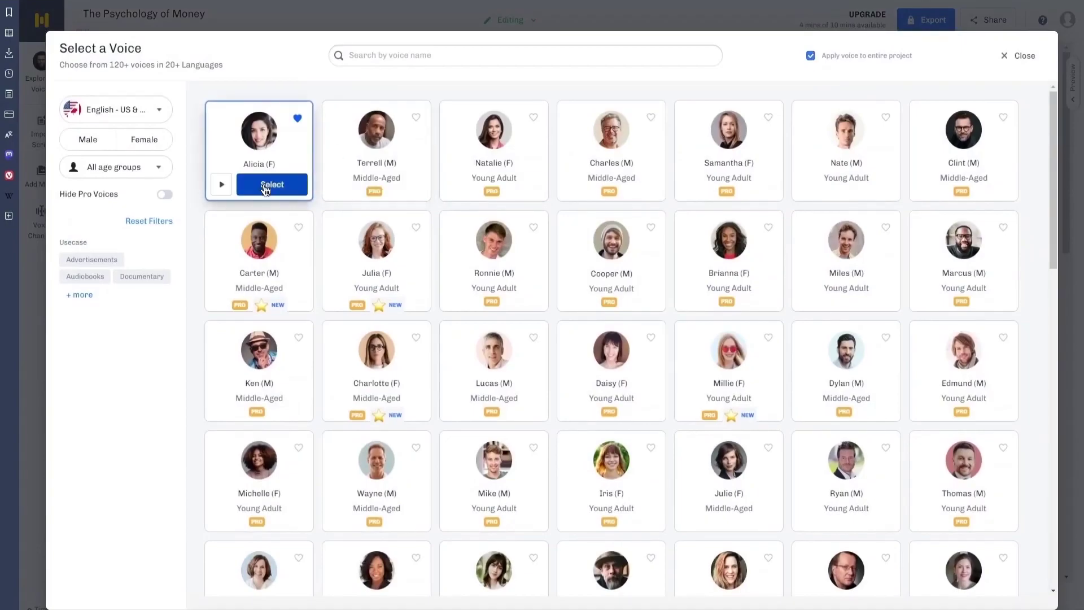
left_click(274, 184)
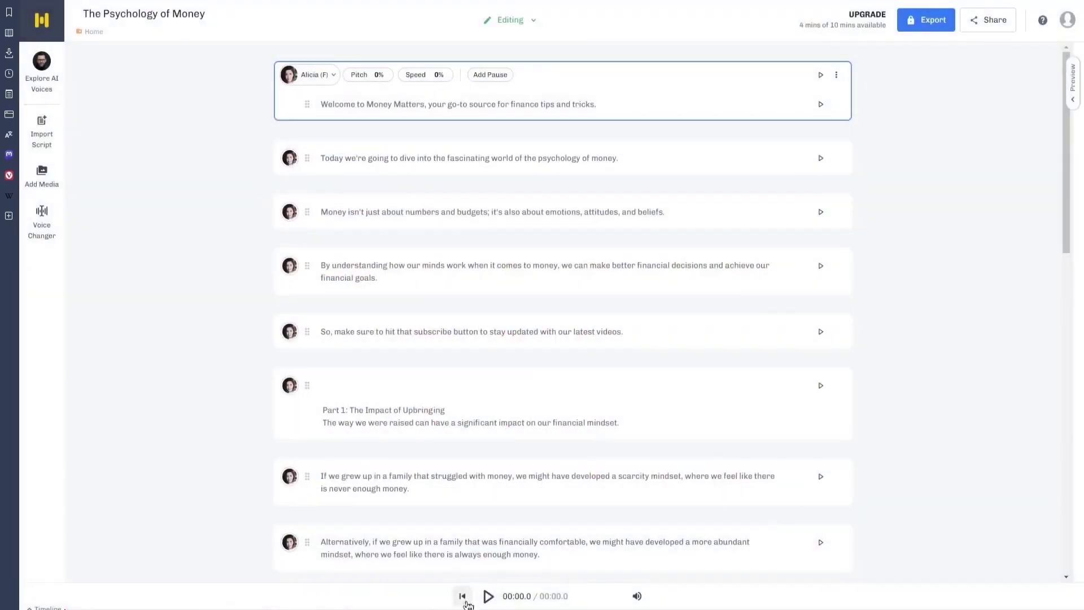
left_click(488, 596)
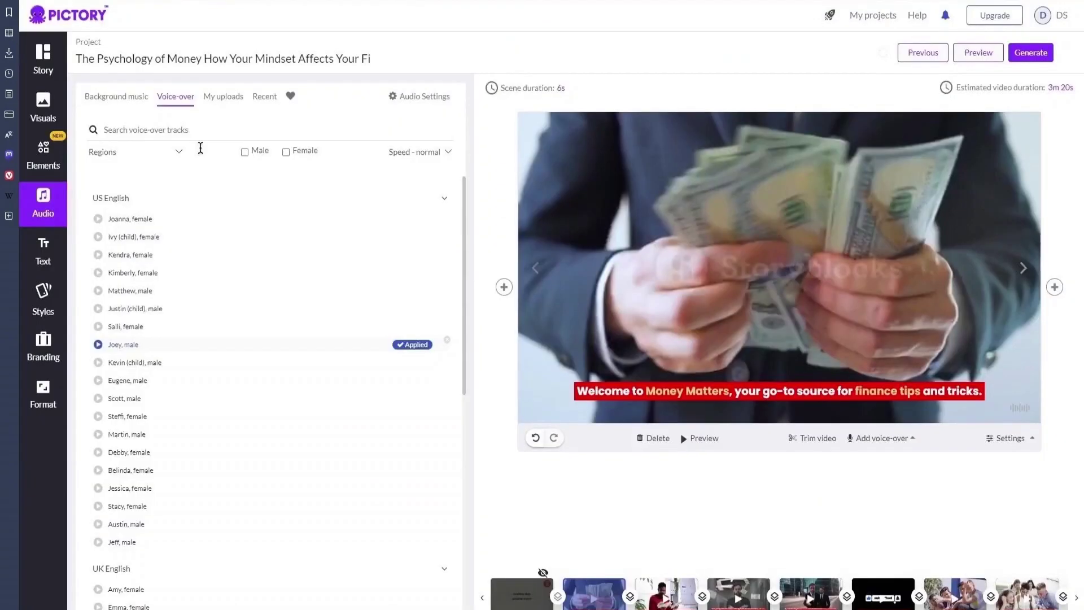
Step: Upload Murf 1.mp3 under My uploads > Voice-over and auto-sync it to the entire video
left_click(239, 100)
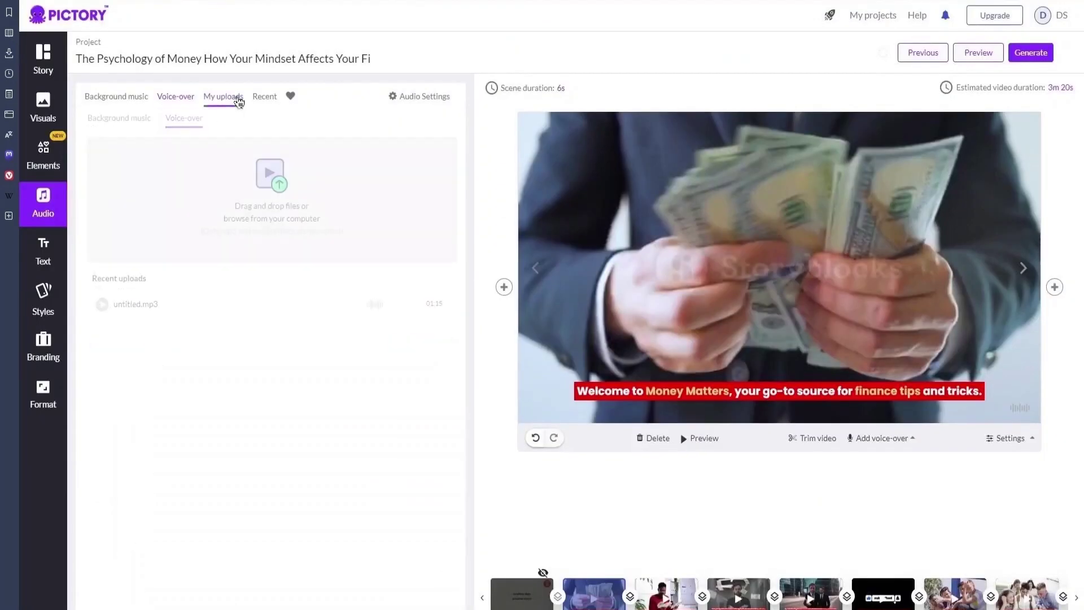
left_click_drag(520, 213, 288, 243)
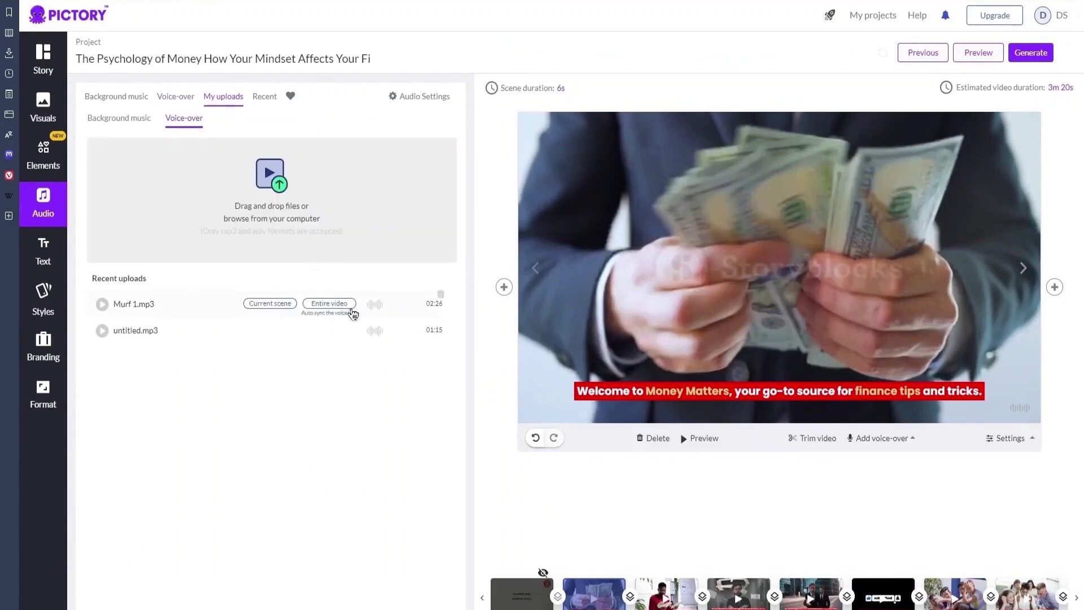
left_click(333, 305)
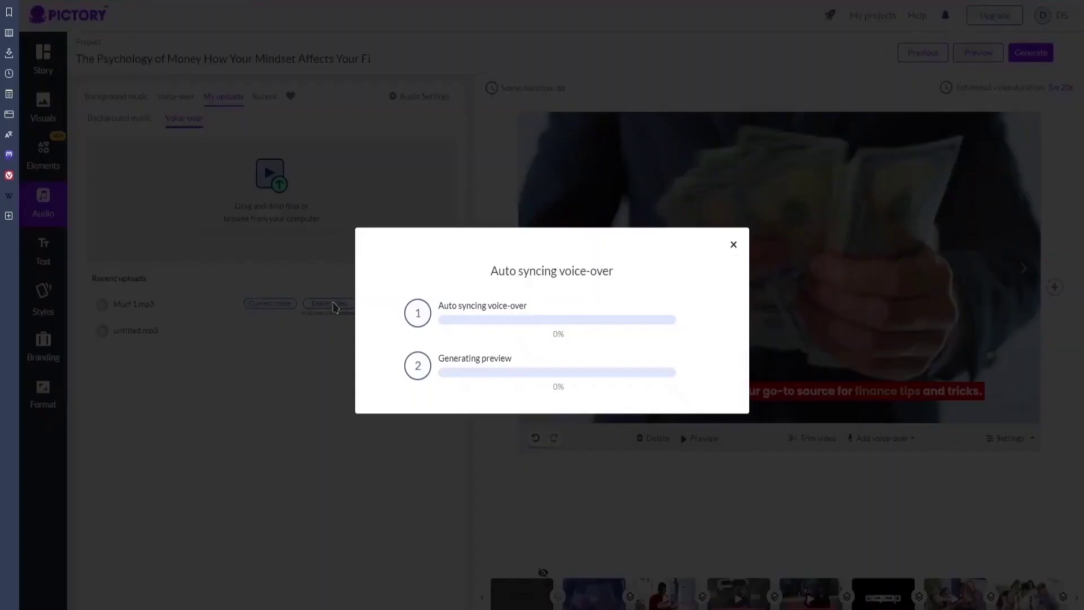